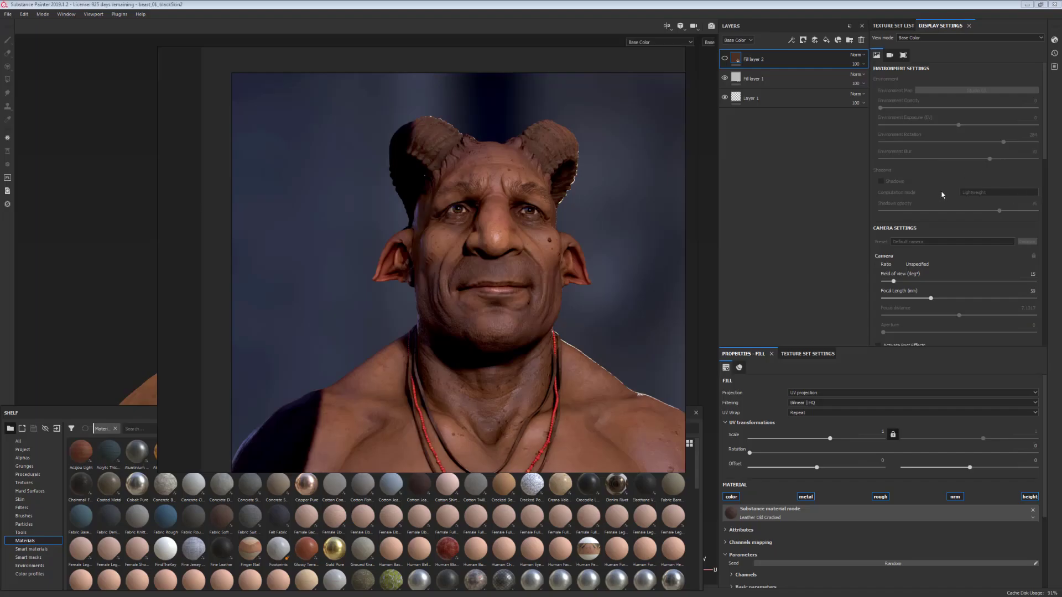
Examine the skin colours and facial details in the horned beast's render on the reference board.
mouse_move(396, 71)
right_mouse_down()
mouse_move(406, 96)
mouse_move(411, 83)
right_mouse_up()
scroll(462, 227, "down", 1)
middle_click_drag(603, 258, 540, 236)
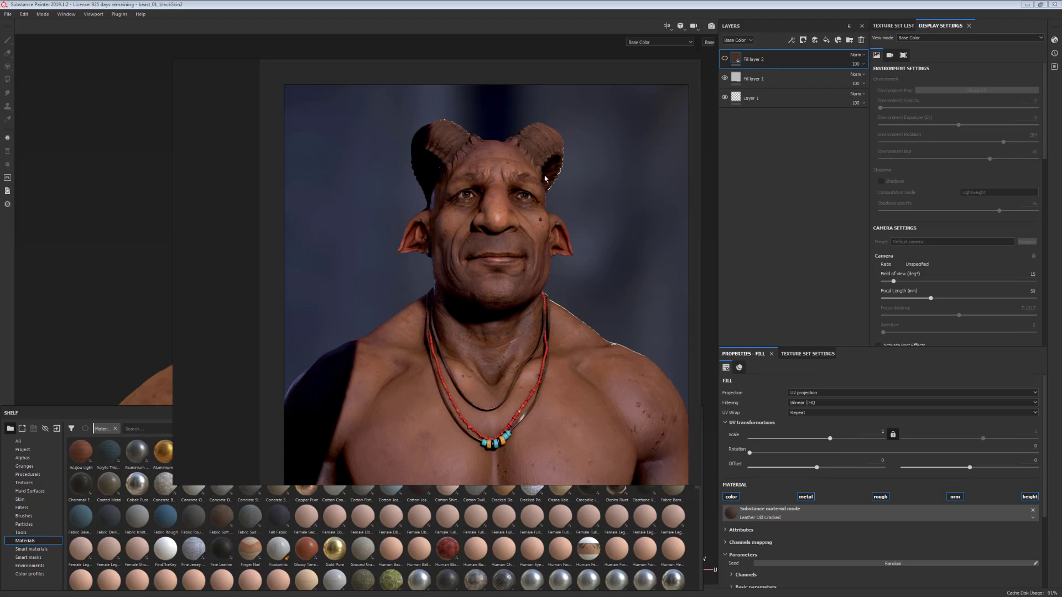
scroll(560, 170, "up", 5)
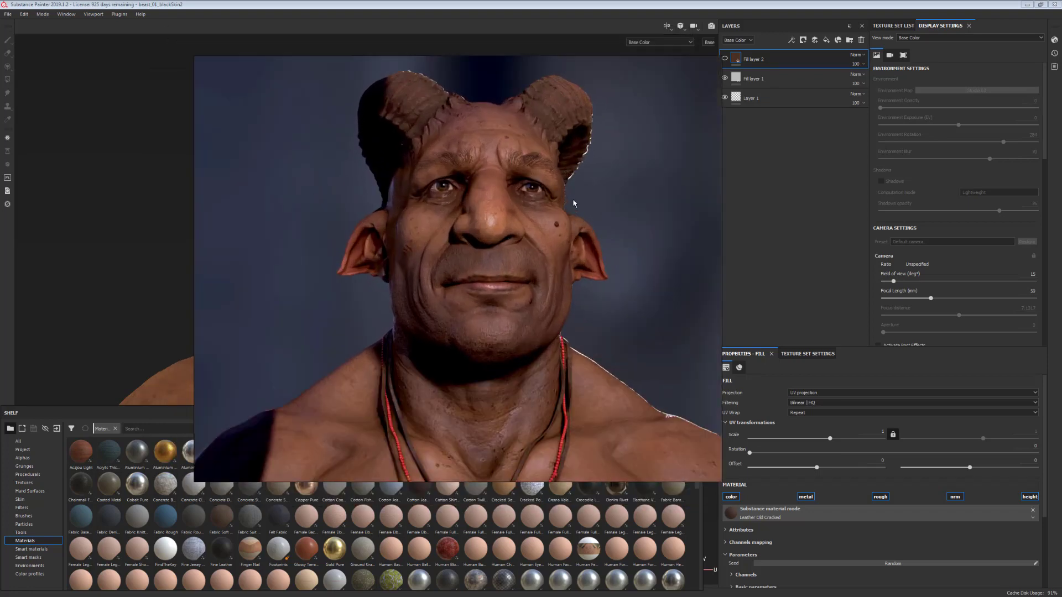
scroll(576, 208, "down", 1)
mouse_move(576, 208)
middle_mouse_down()
mouse_move(595, 270)
mouse_move(580, 194)
middle_mouse_up()
scroll(580, 194, "up", 1)
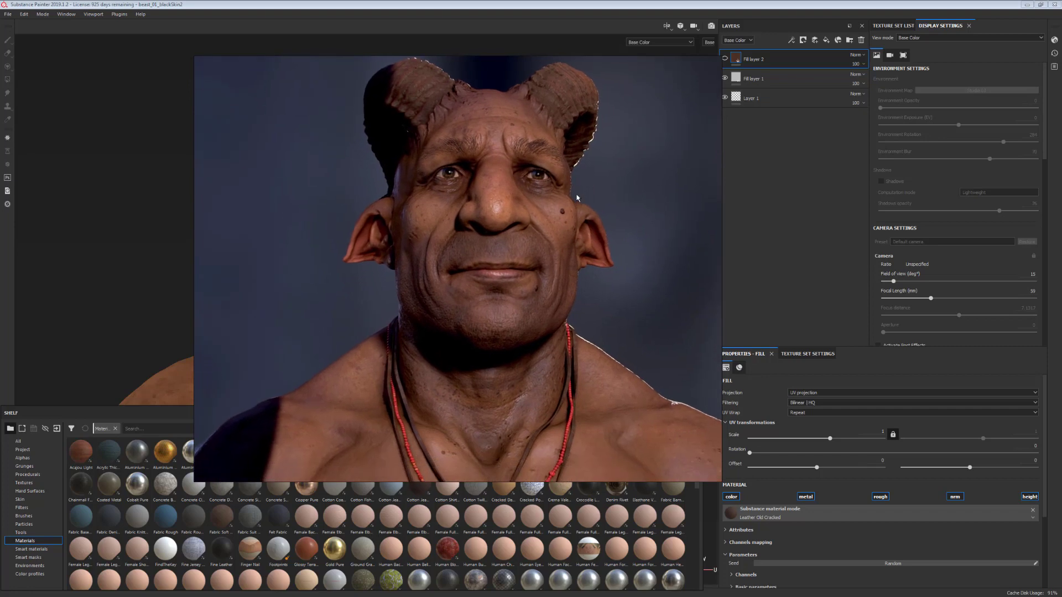
middle_click_drag(572, 257, 550, 240, "alt")
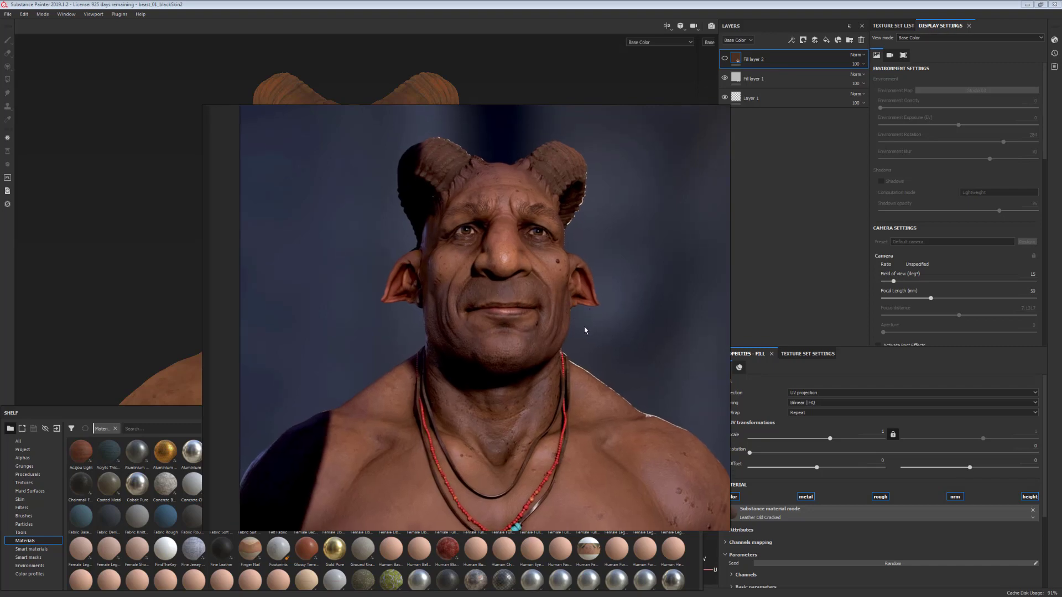
scroll(585, 327, "down", 4)
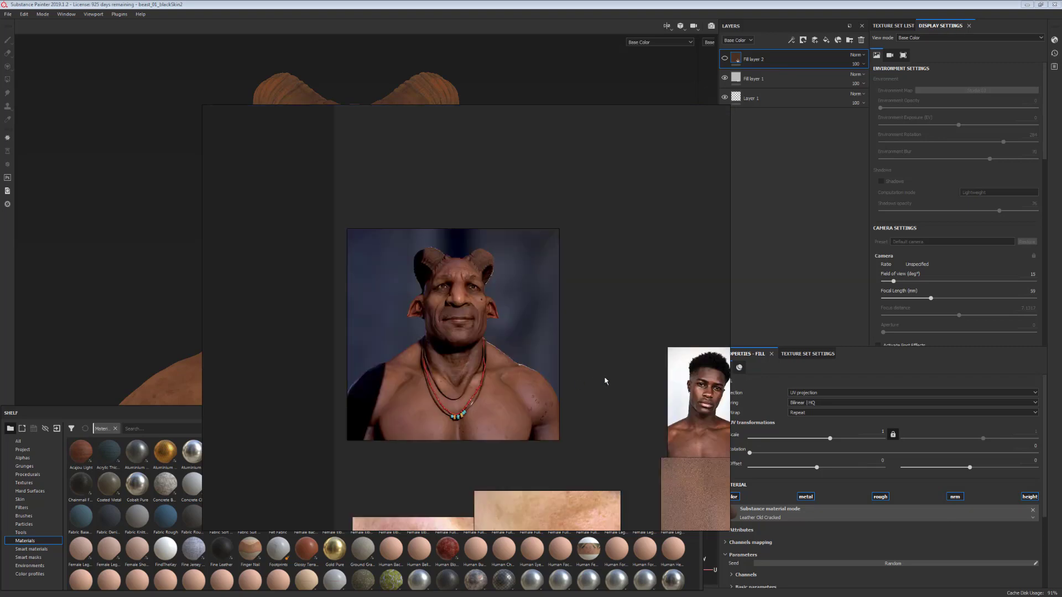
middle_click_drag(593, 340, 564, 301)
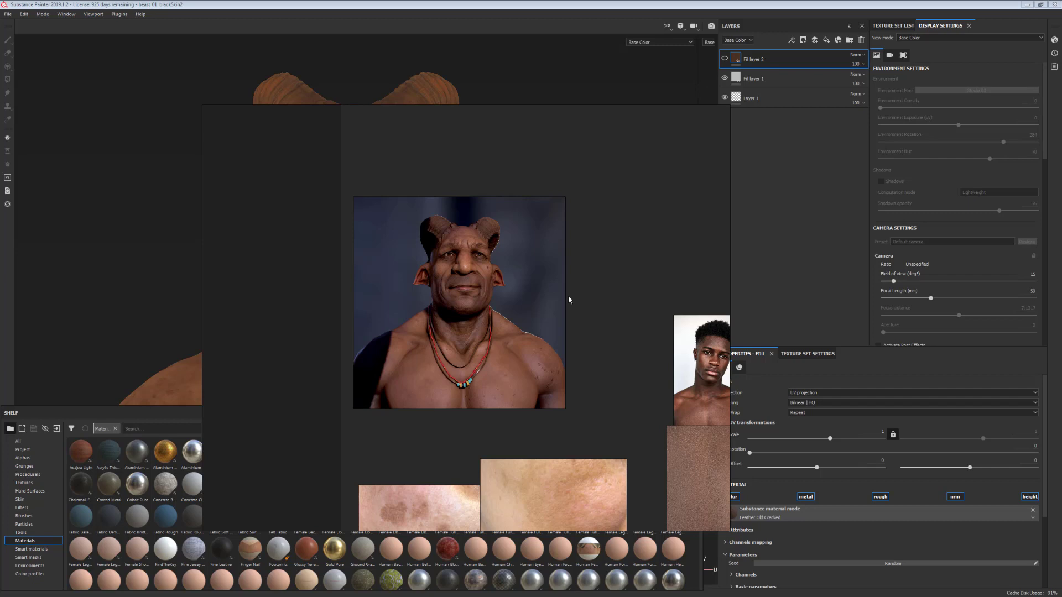
scroll(585, 282, "up", 5)
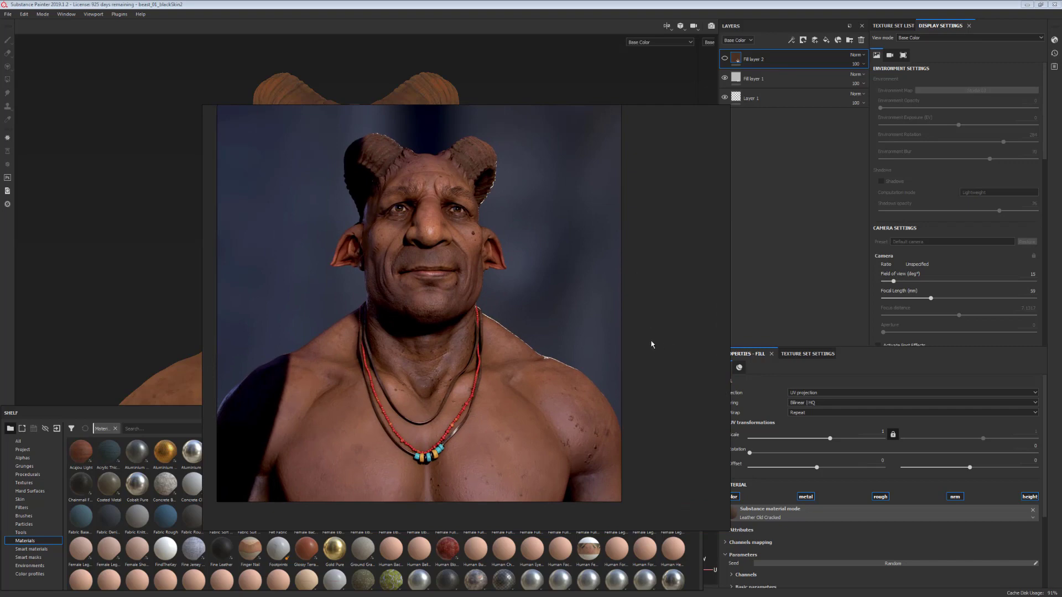
right_click_drag(652, 314, 674, 308)
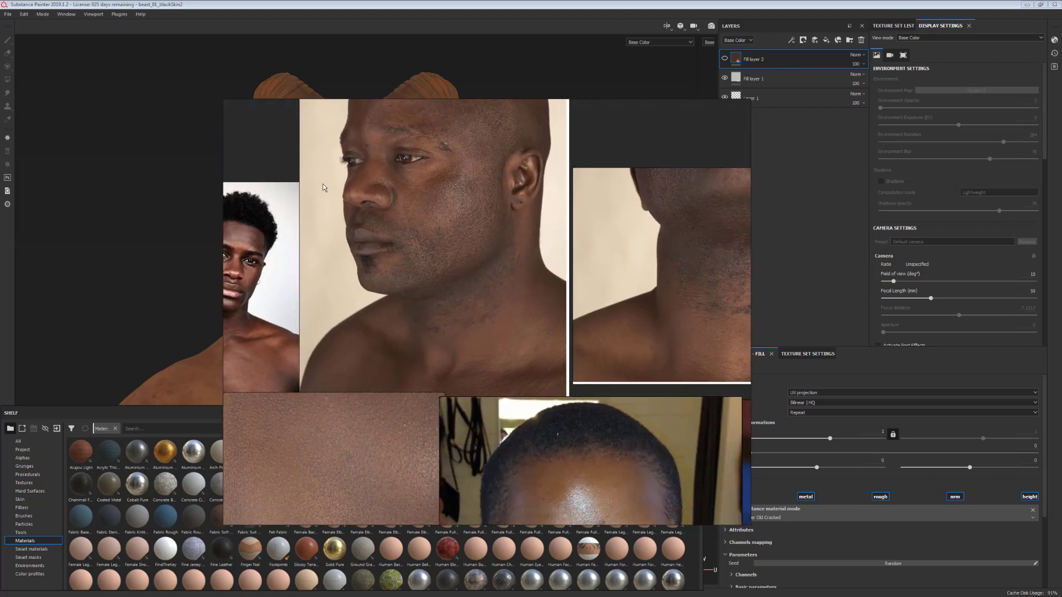
Examine the cheek scars and skin tone variation in the boy's portrait on the reference board.
scroll(619, 323, "down", 3)
middle_click_drag(620, 379, 492, 189)
middle_click_drag(568, 306, 488, 435)
middle_click_drag(417, 292, 369, 249)
scroll(583, 409, "up", 3)
middle_click_drag(553, 403, 560, 413)
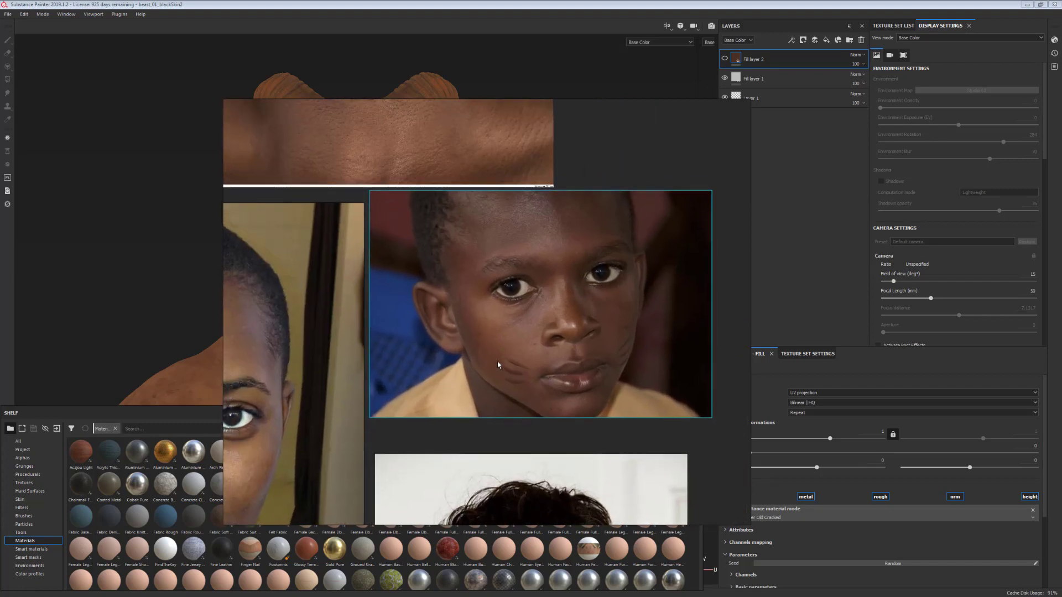
scroll(553, 375, "up", 3)
mouse_move(334, 289)
middle_mouse_down()
mouse_move(376, 337)
mouse_move(350, 362)
middle_mouse_up()
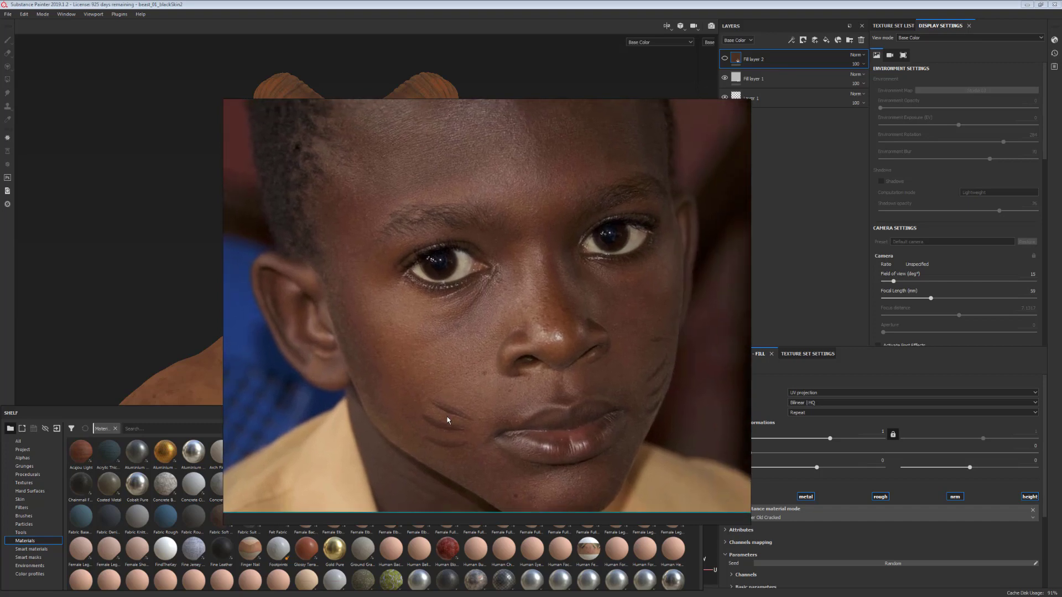
scroll(491, 419, "down", 5)
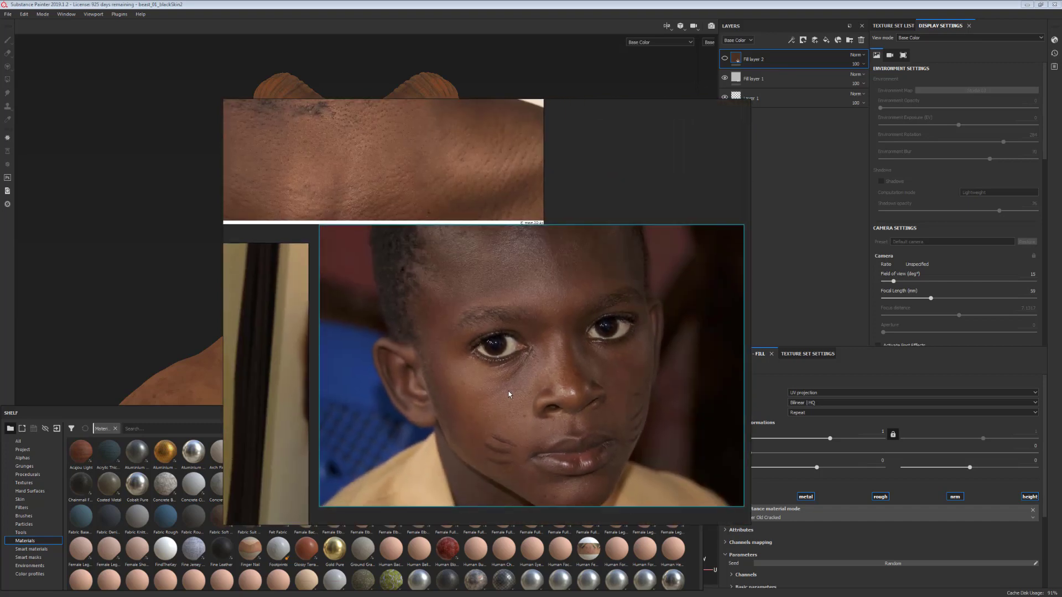
mouse_move(505, 396)
middle_mouse_down()
mouse_move(499, 363)
mouse_move(516, 425)
middle_mouse_up()
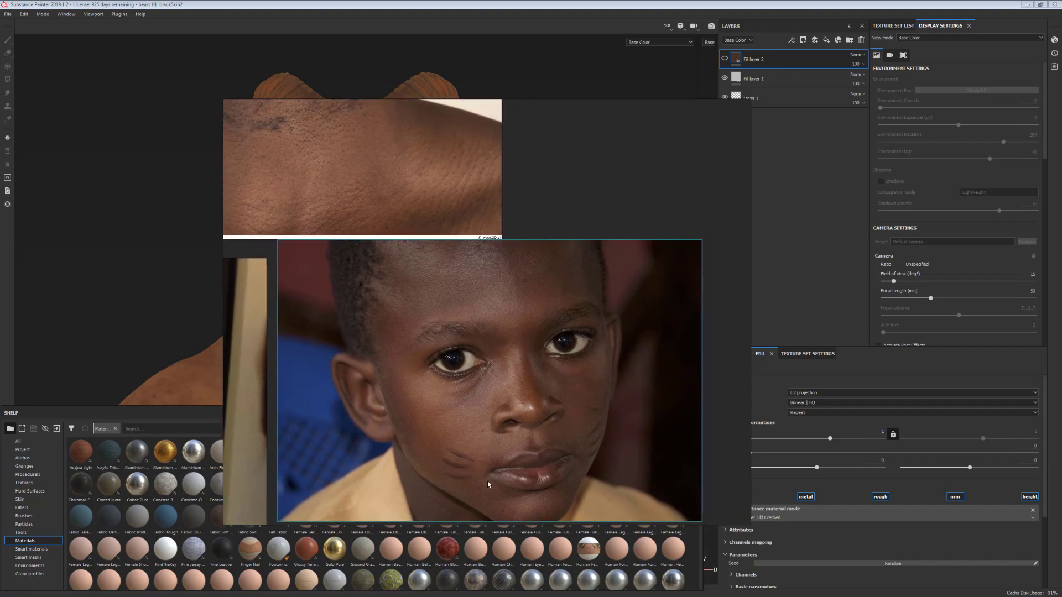
middle_click_drag(485, 466, 506, 511)
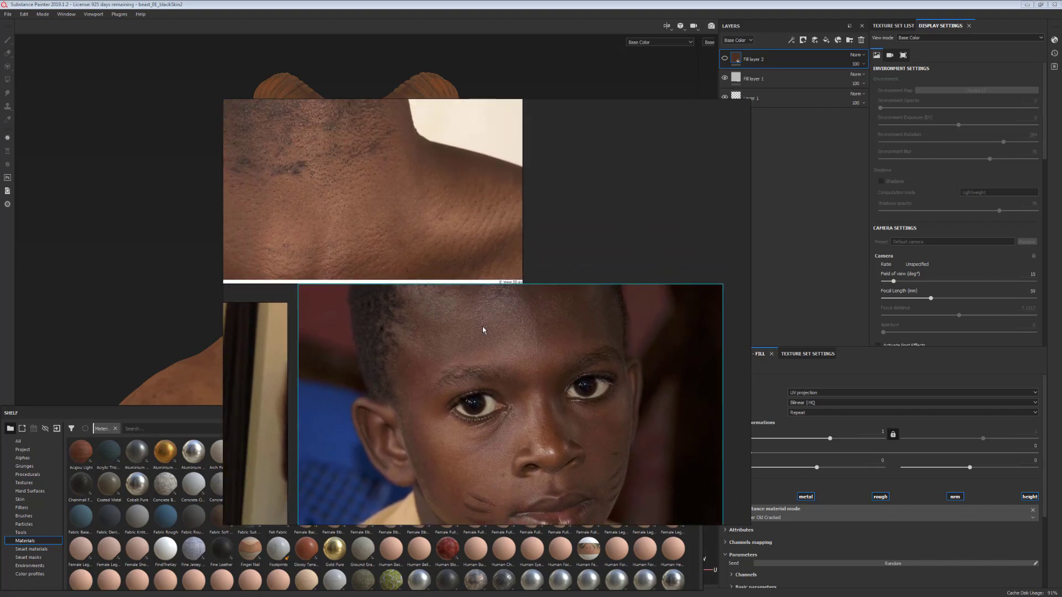
middle_click_drag(525, 435, 523, 314)
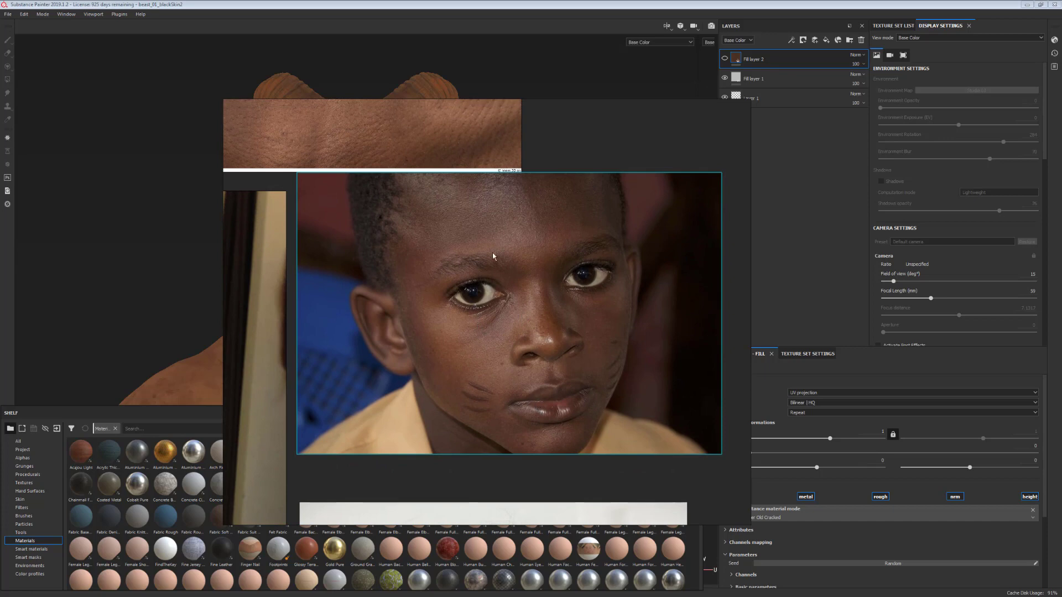
middle_click_drag(492, 245, 502, 290)
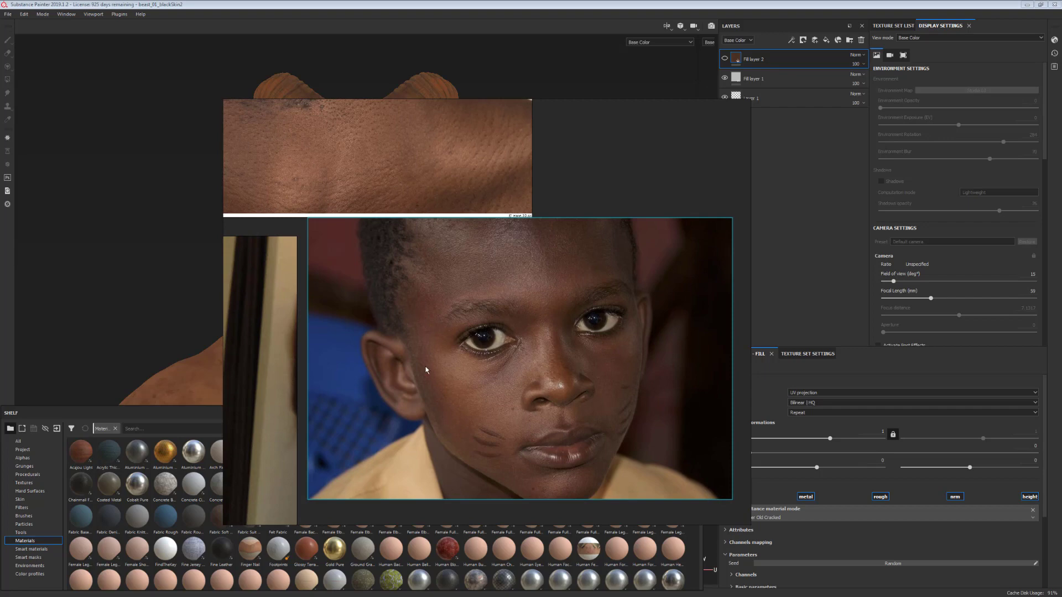
Examine the skin tones in the portrait of the young man with dark hair over his face.
mouse_move(482, 440)
middle_mouse_down()
mouse_move(486, 403)
mouse_move(507, 376)
middle_mouse_up()
scroll(508, 376, "down", 4)
middle_click_drag(422, 389, 588, 246)
middle_click_drag(682, 274, 575, 154)
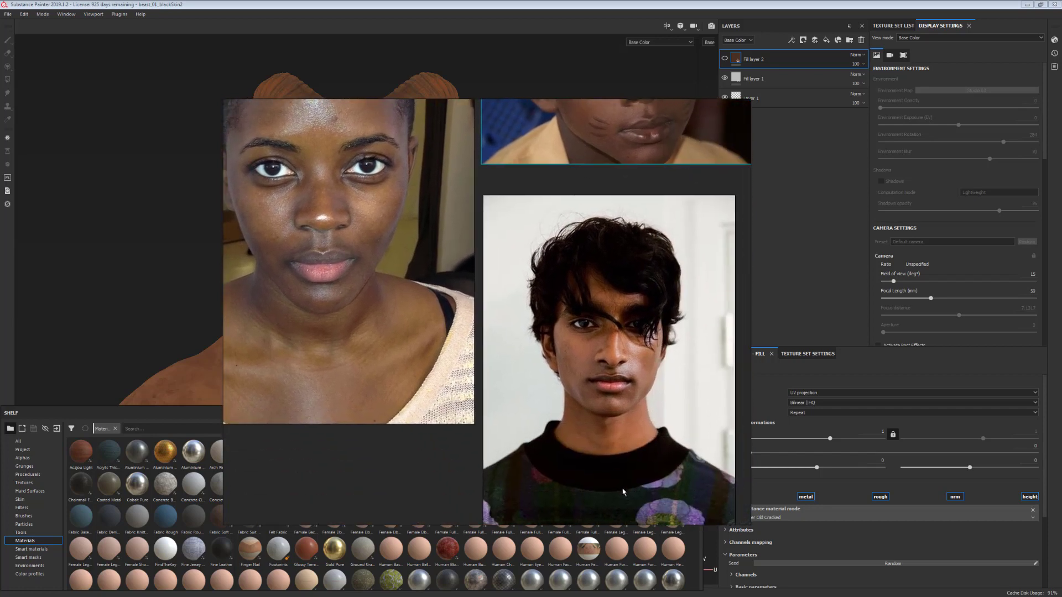
scroll(612, 328, "up", 3)
left_click_drag(562, 401, 556, 397)
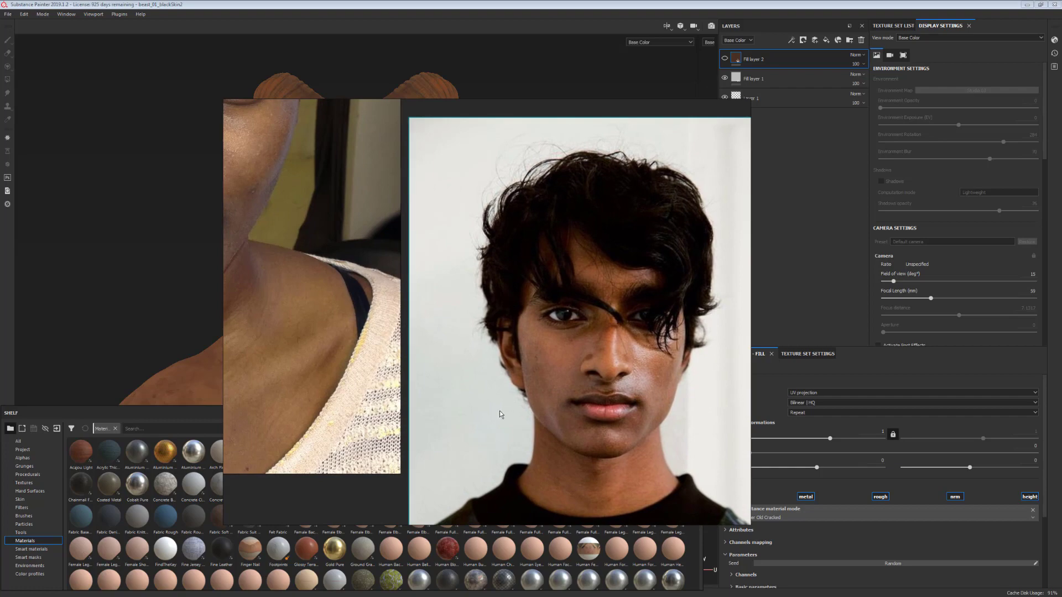
scroll(500, 412, "down", 3)
middle_click_drag(348, 262, 530, 486)
mouse_move(567, 211)
middle_mouse_down()
mouse_move(536, 367)
mouse_move(650, 367)
middle_mouse_up()
scroll(535, 367, "down", 3)
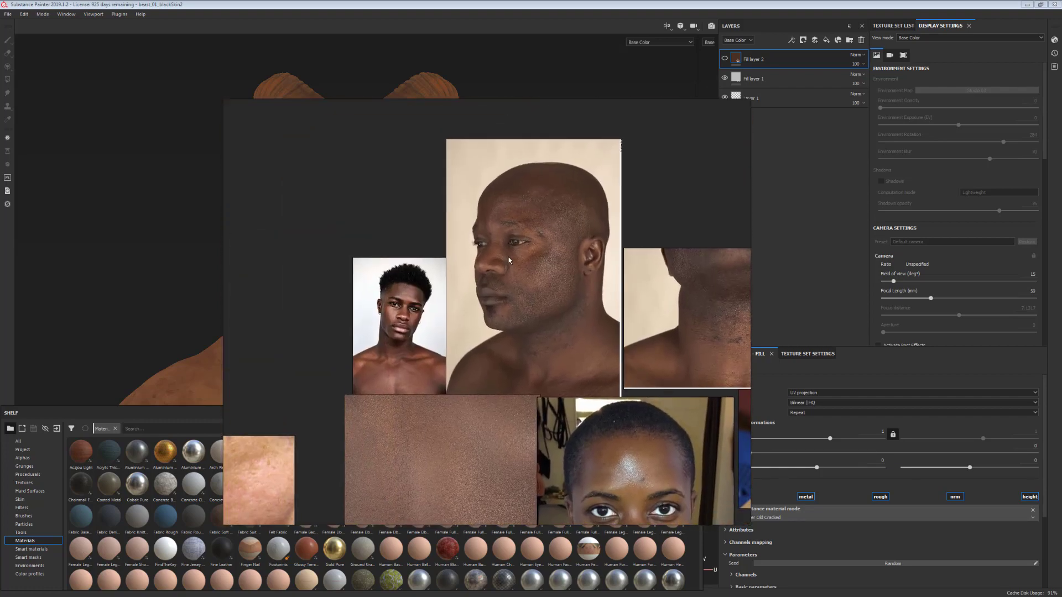
Compare colour variation around the eyes, nose, lips and beard area in the bald man's and shirtless young man's photos.
scroll(517, 266, "up", 6)
mouse_move(480, 356)
middle_mouse_down()
mouse_move(587, 308)
mouse_move(522, 366)
middle_mouse_up()
scroll(587, 312, "up", 2)
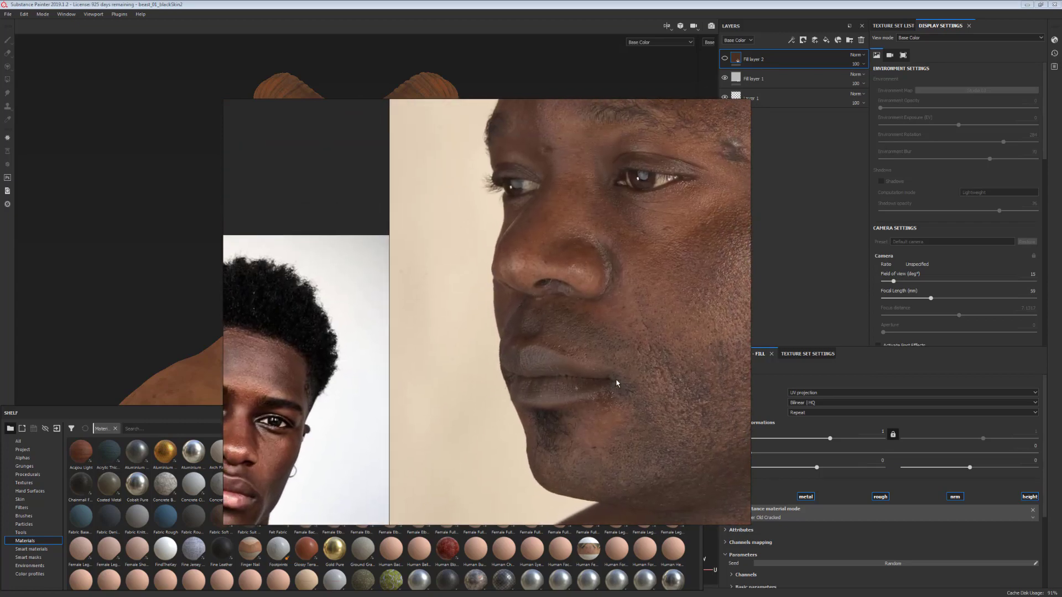
scroll(618, 382, "down", 2)
middle_click_drag(391, 422, 504, 278)
scroll(503, 278, "up", 3)
scroll(527, 322, "down", 1)
middle_click_drag(635, 343, 426, 371)
scroll(669, 363, "down", 4)
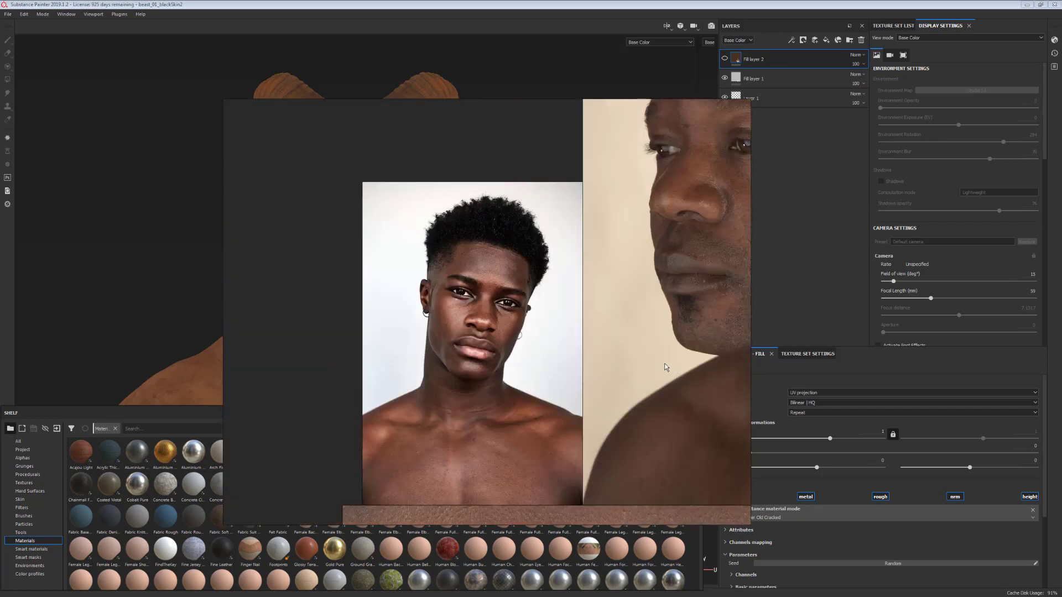
middle_click_drag(670, 364, 347, 399)
middle_click_drag(612, 270, 630, 419)
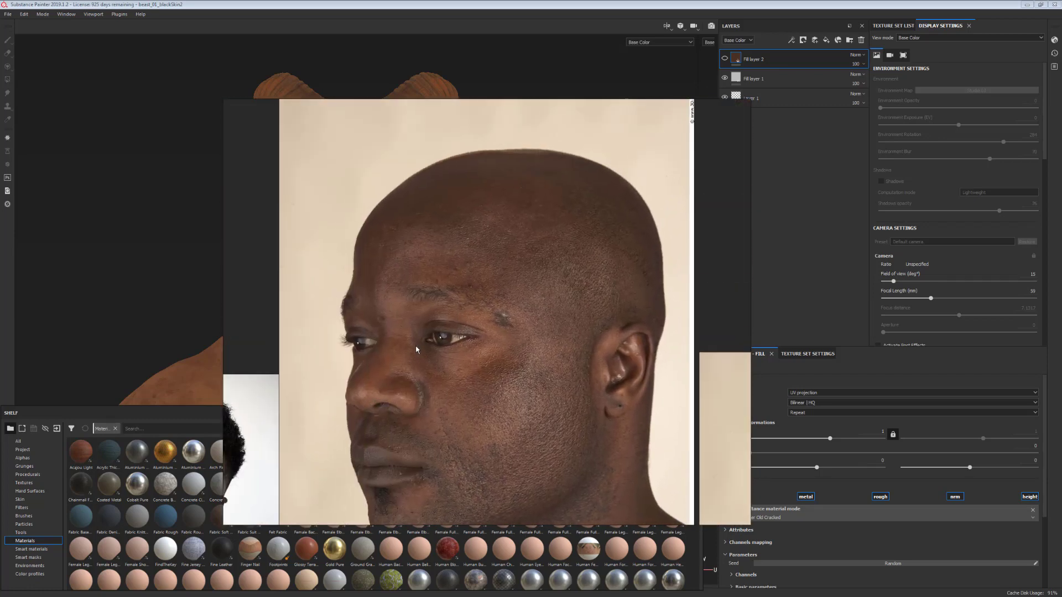
middle_click_drag(532, 447, 432, 242)
scroll(524, 346, "down", 2)
middle_click_drag(612, 377, 757, 416)
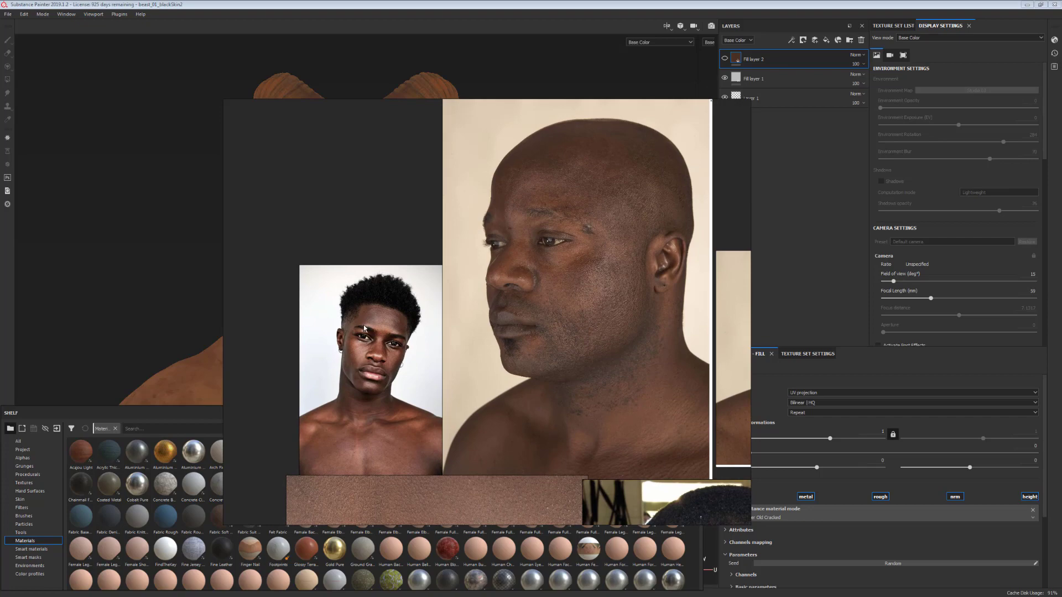
middle_click_drag(371, 458, 365, 441)
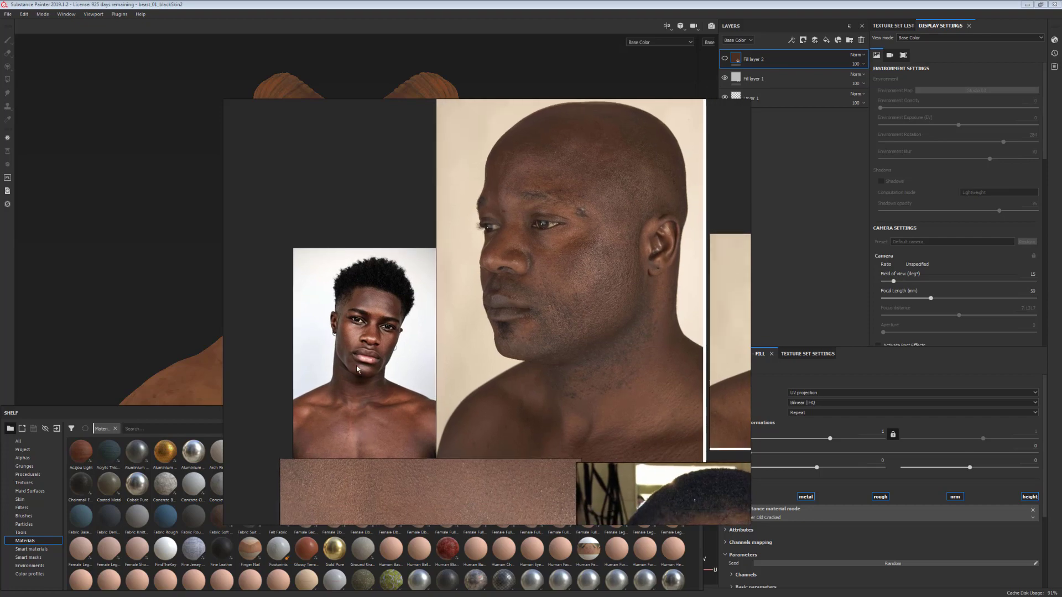
middle_click_drag(550, 433, 265, 417)
middle_click_drag(575, 306, 493, 76)
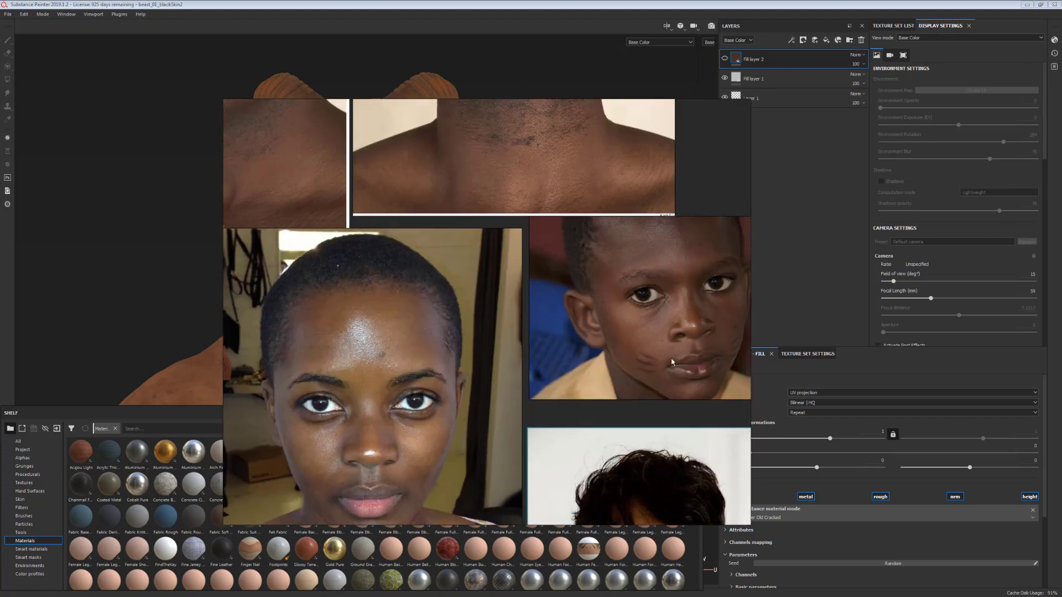
middle_click_drag(483, 453, 556, 364)
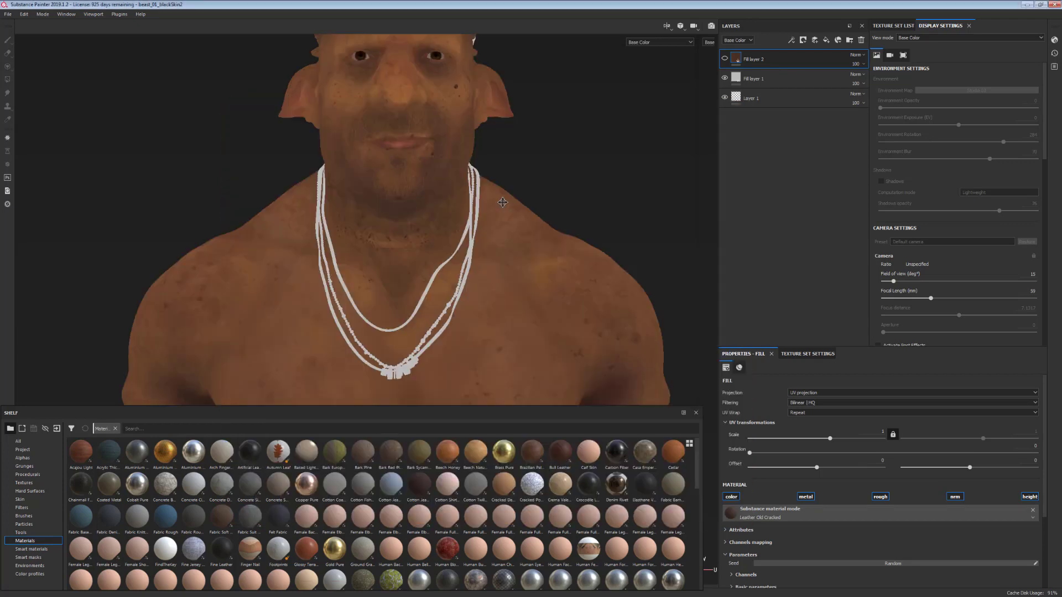
Inspect the painted base color on the beast's face, from the forehead and eyes to the nose and beard area.
left_click_drag(463, 182, 233, 230, "alt")
right_click_drag(232, 230, 520, 359, "alt")
middle_click_drag(398, 208, 431, 389, "alt")
right_click_drag(390, 108, 408, 140, "alt")
left_click_drag(408, 140, 348, 142, "alt")
middle_click_drag(535, 229, 393, 127, "alt")
right_click_drag(393, 127, 559, 234, "alt")
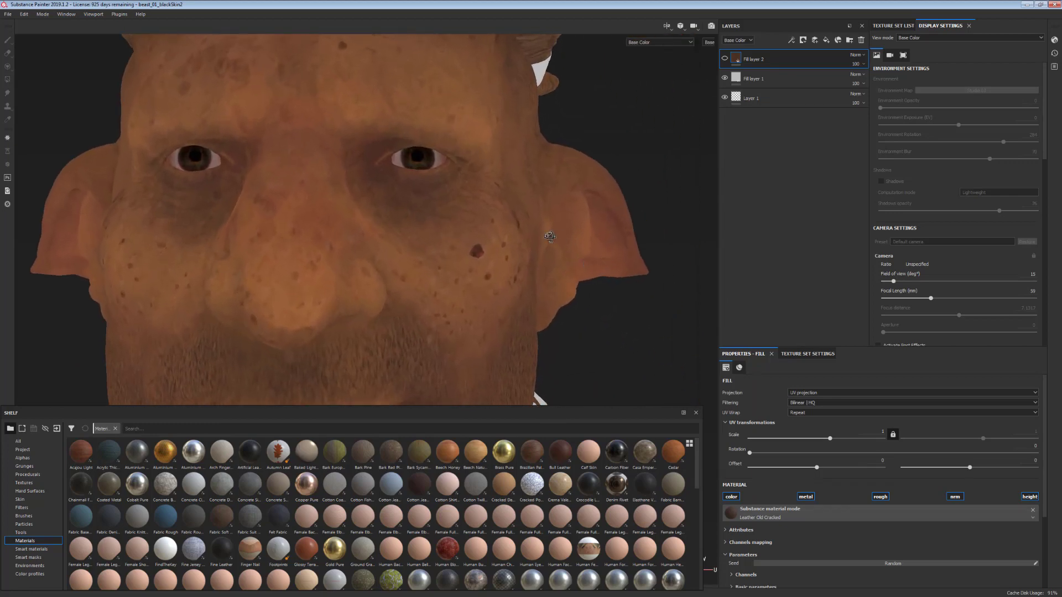
left_click_drag(559, 234, 265, 192, "alt")
middle_click_drag(308, 154, 397, 238, "alt")
left_click_drag(397, 237, 364, 187, "alt")
middle_click_drag(364, 187, 404, 24, "alt")
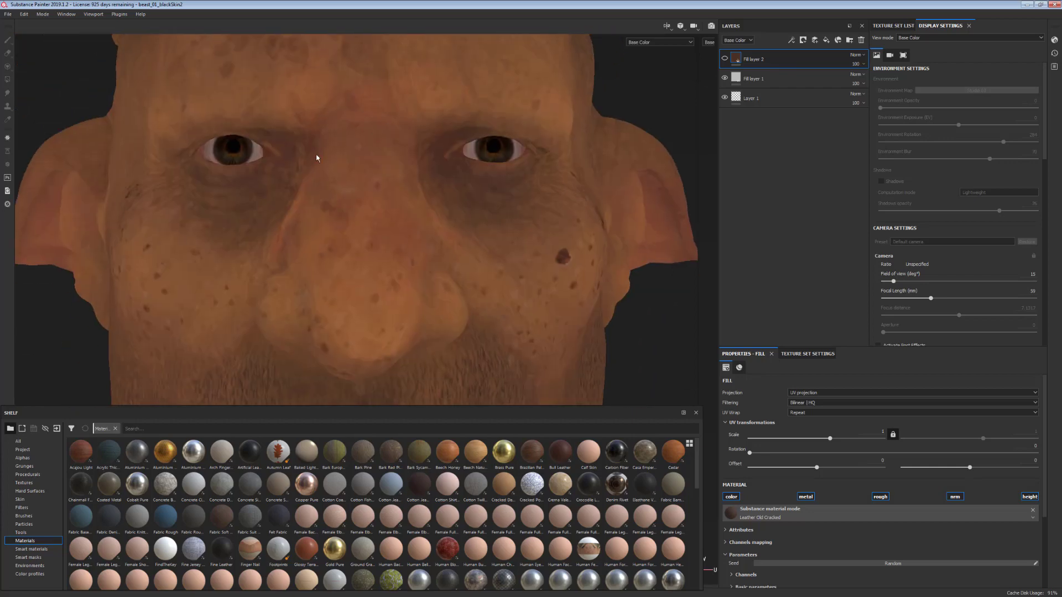
right_click_drag(280, 270, 210, 171, "alt")
middle_click_drag(350, 342, 384, 300, "alt")
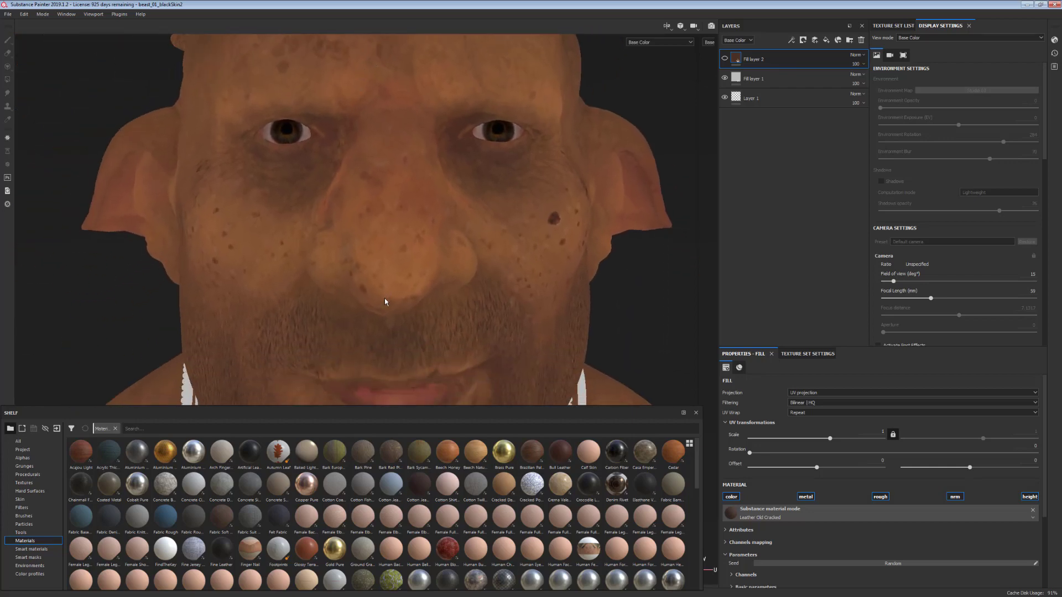
middle_click_drag(297, 252, 351, 360, "alt")
right_click_drag(351, 360, 299, 309, "alt")
middle_click_drag(474, 250, 417, 185, "alt")
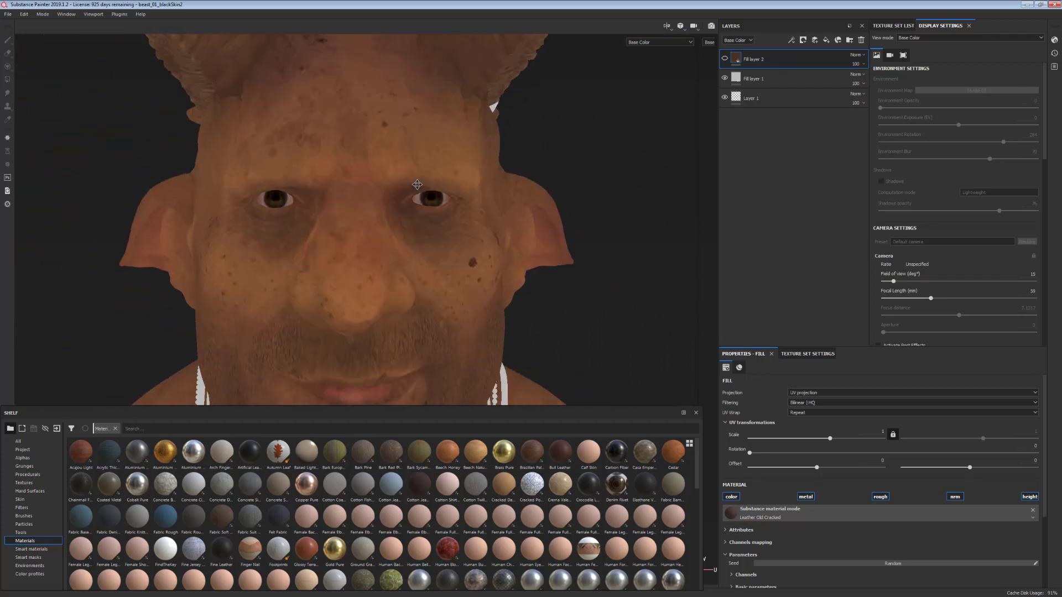
middle_click_drag(408, 308, 454, 178, "alt")
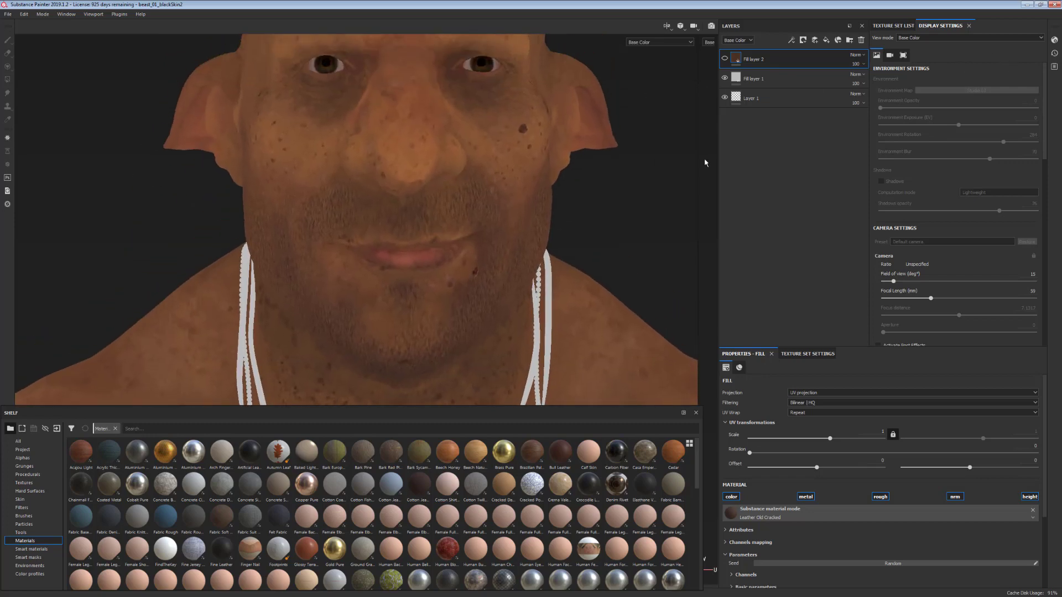
Make BEAST_HEAD the active texture set and look through its stack of skin fill layers.
left_click(893, 26)
left_click(898, 60)
scroll(801, 200, "down", 5)
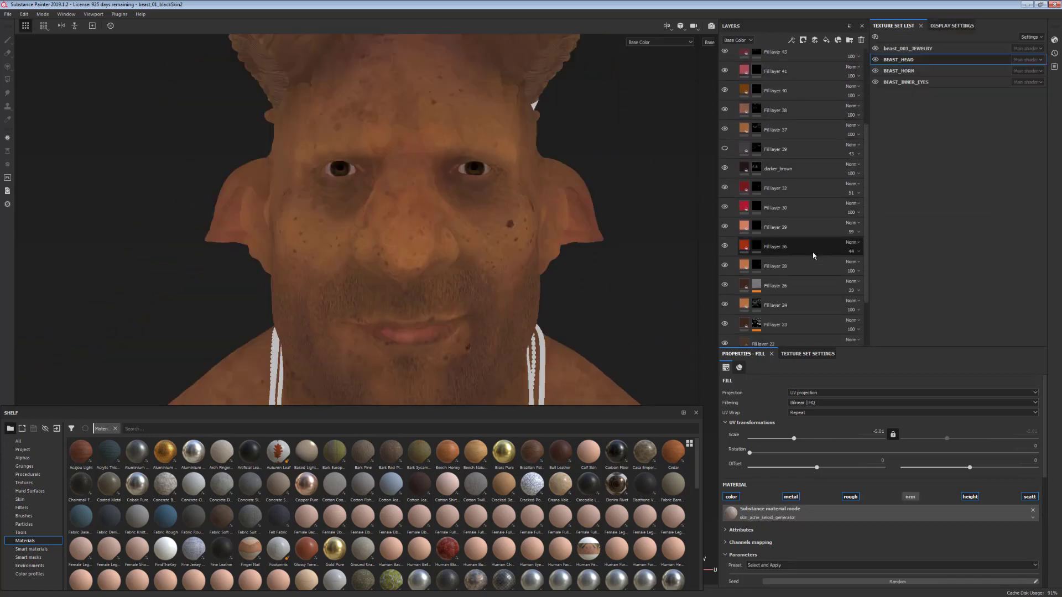
middle_click_drag(539, 219, 548, 272, "alt")
scroll(764, 276, "up", 2)
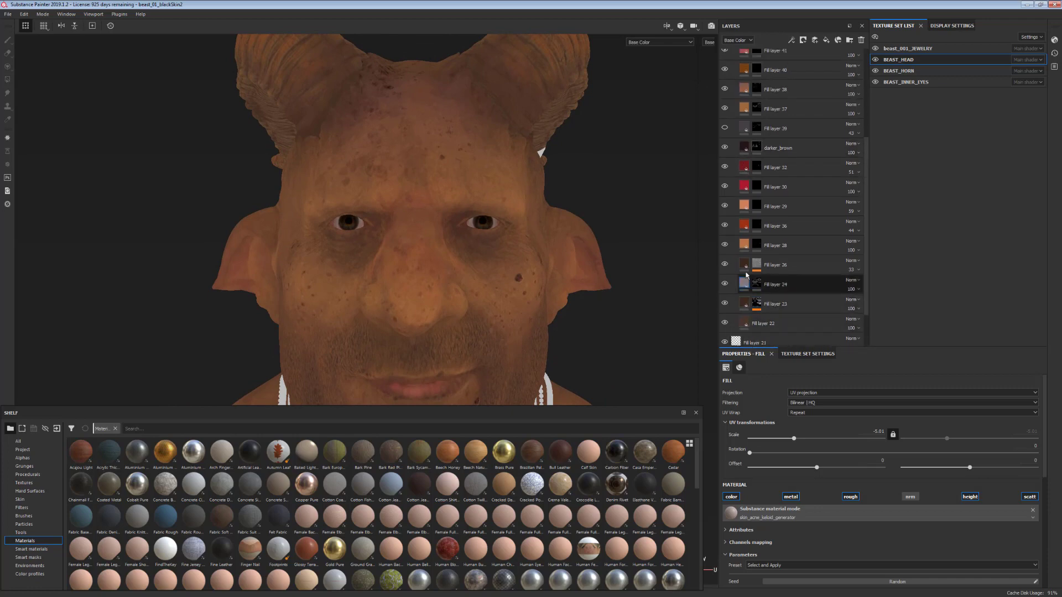
Check the overall base color of the beast's head, neck and shoulders on the model.
middle_click_drag(609, 394, 608, 284, "alt")
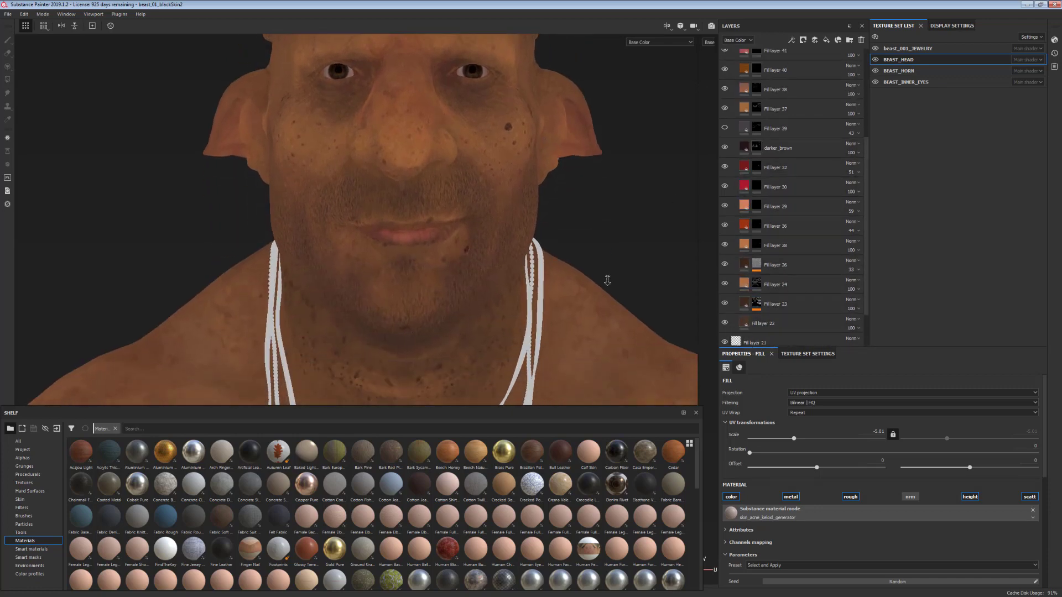
right_click_drag(609, 284, 559, 285, "alt")
middle_click_drag(560, 286, 546, 252, "alt")
left_click_drag(545, 252, 535, 220, "alt")
middle_click_drag(535, 221, 521, 293, "alt")
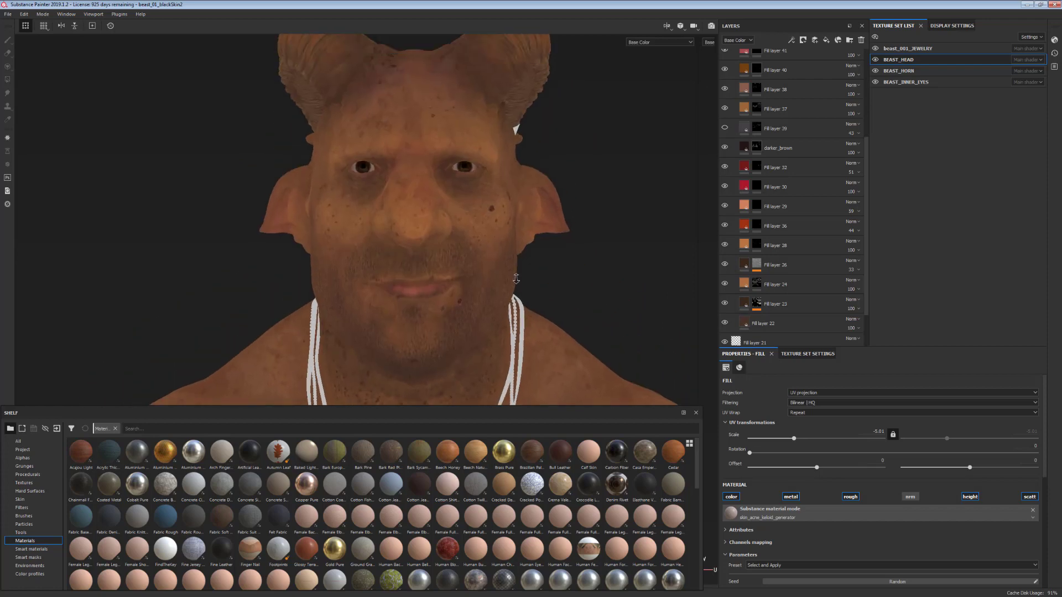
right_click_drag(522, 294, 489, 237, "alt")
middle_click_drag(489, 237, 502, 225, "alt")
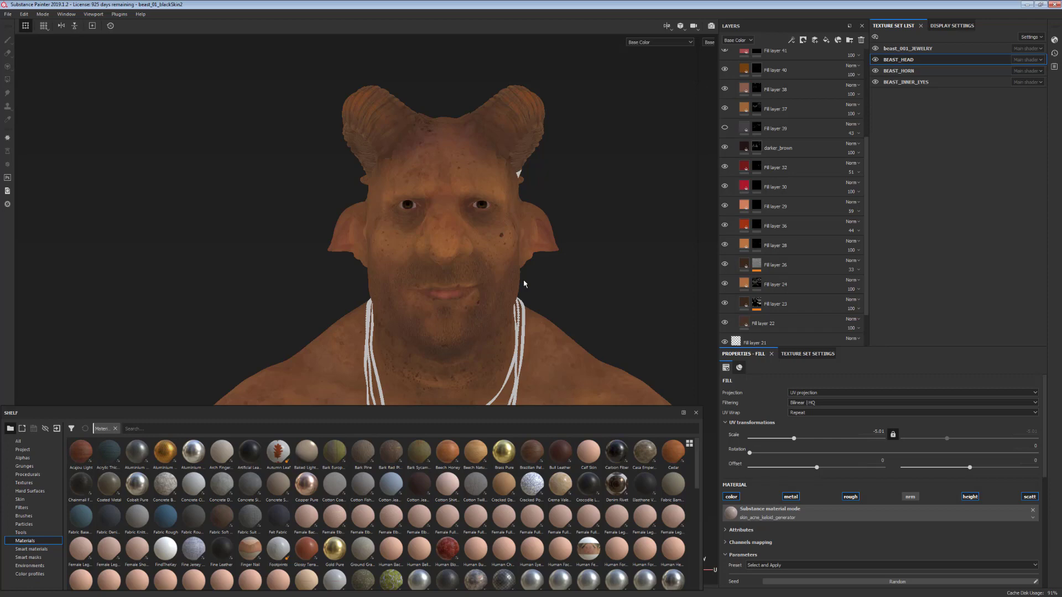
Review the woman's and bald man's portraits on the reference board again for dark skin tones.
mouse_move(1061, 185)
right_mouse_down()
mouse_move(551, 185)
mouse_move(280, 161)
mouse_move(357, 238)
right_mouse_up()
scroll(432, 460, "up", 5)
scroll(515, 455, "up", 3)
middle_click_drag(515, 455, 463, 473)
scroll(463, 473, "down", 3)
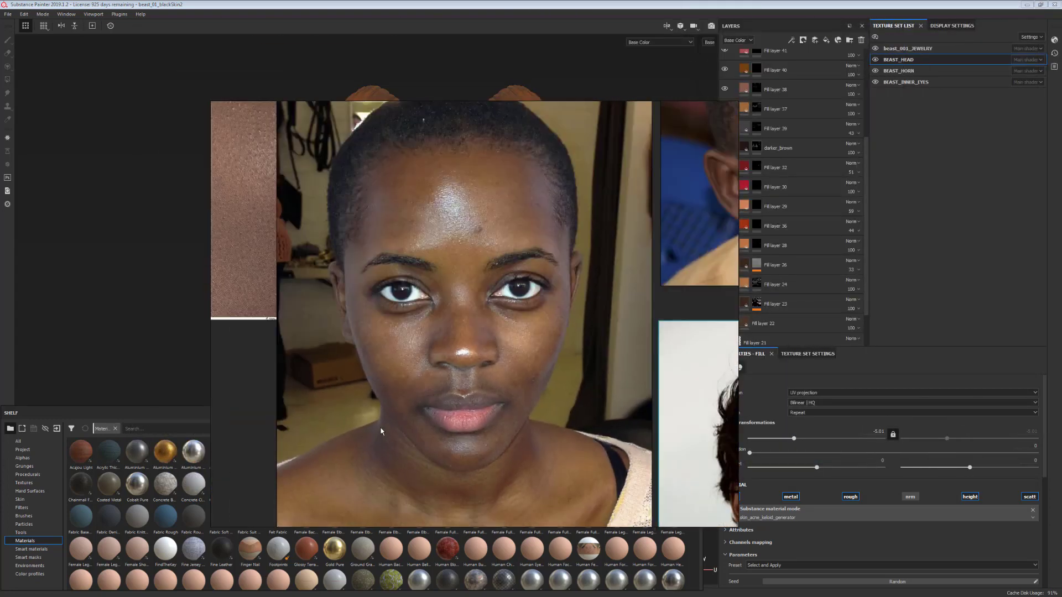
scroll(522, 387, "down", 5)
scroll(470, 265, "up", 5)
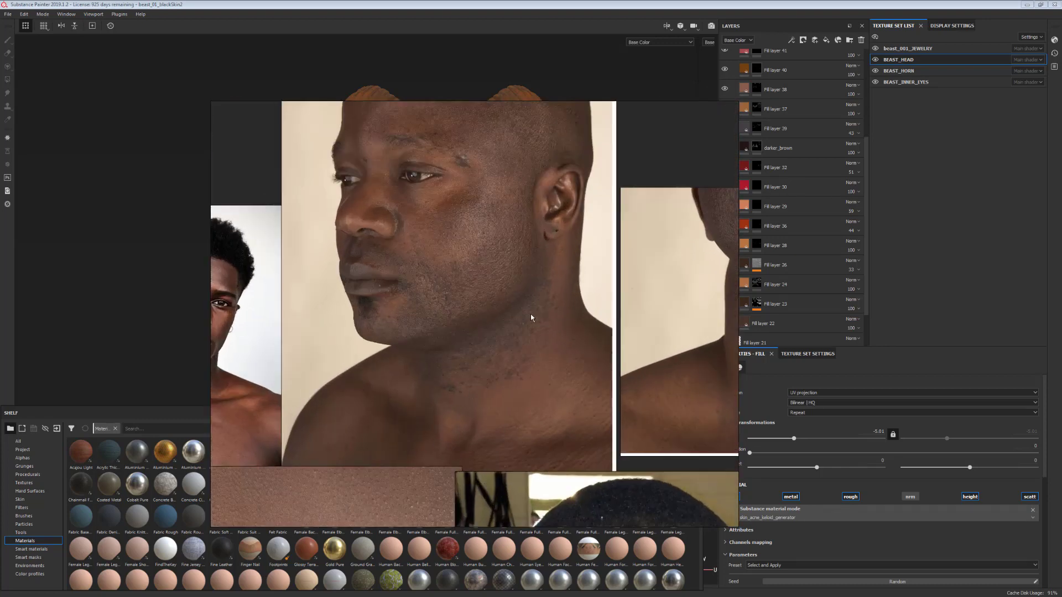
scroll(532, 309, "down", 2)
scroll(421, 384, "down", 6)
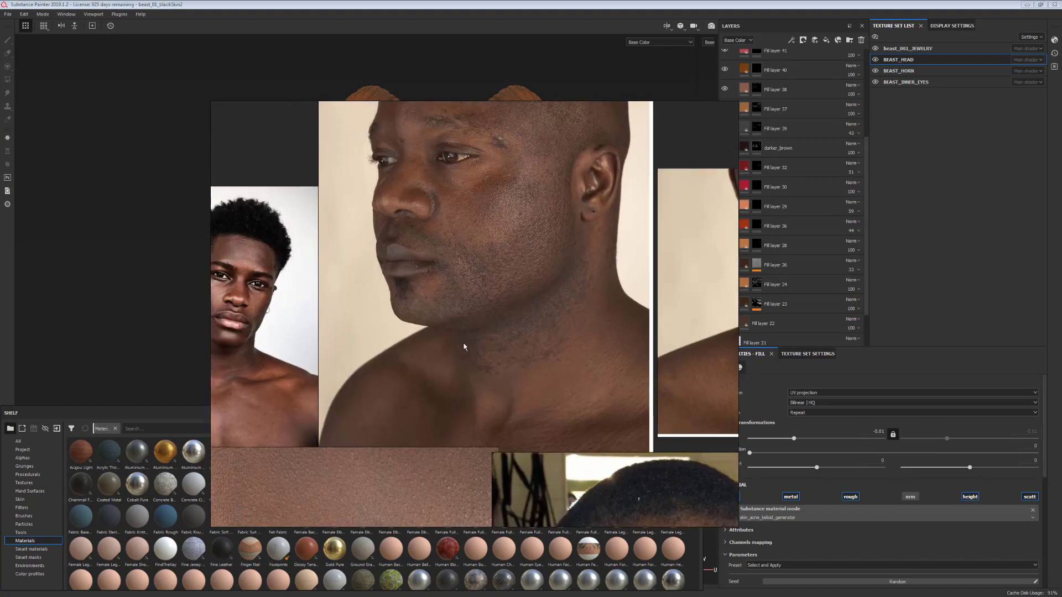
right_click_drag(443, 407, 454, 373)
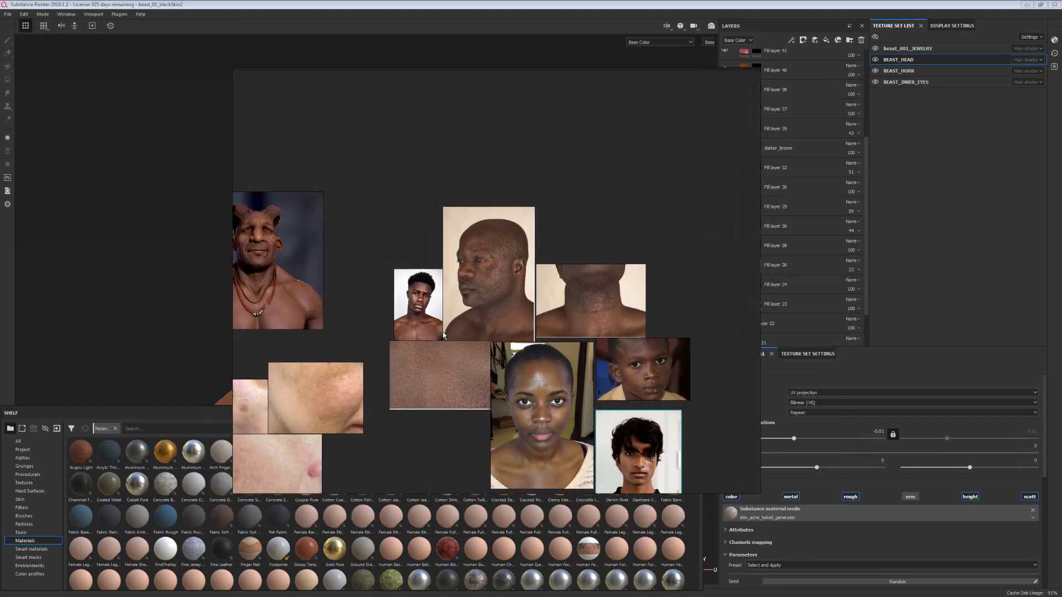